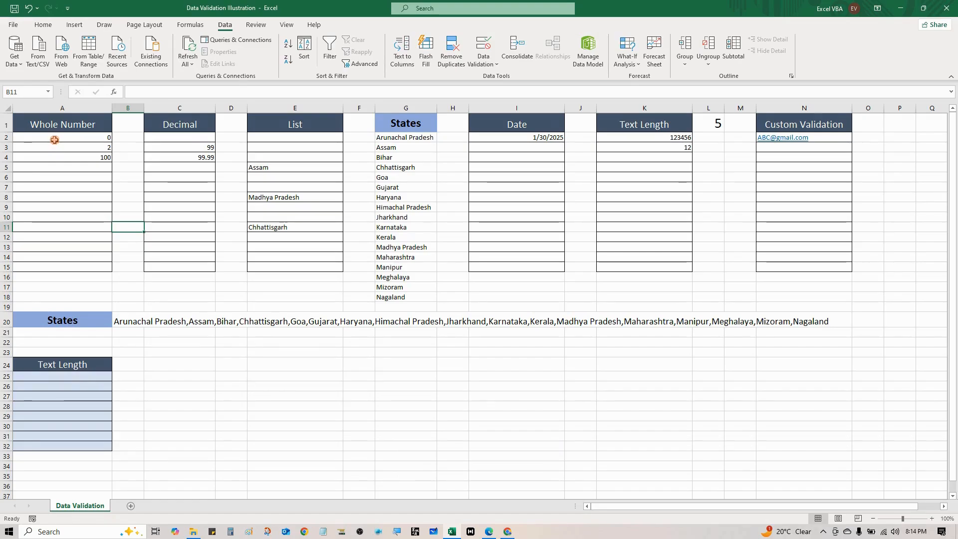
Give the data validation on Whole Number cells A2:A15 a Stop-style error alert titled "Error Manager".
{"action": "left_click_drag", "start_coordinate": [54, 140], "coordinate": [56, 265]}
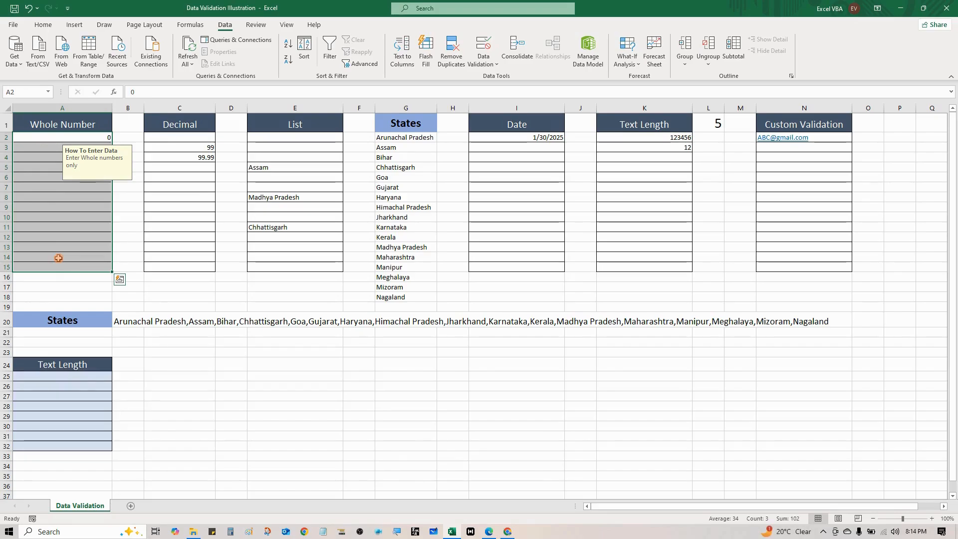
{"action": "key", "text": "alt+a"}
{"action": "key", "text": "v"}
{"action": "key", "text": "v"}
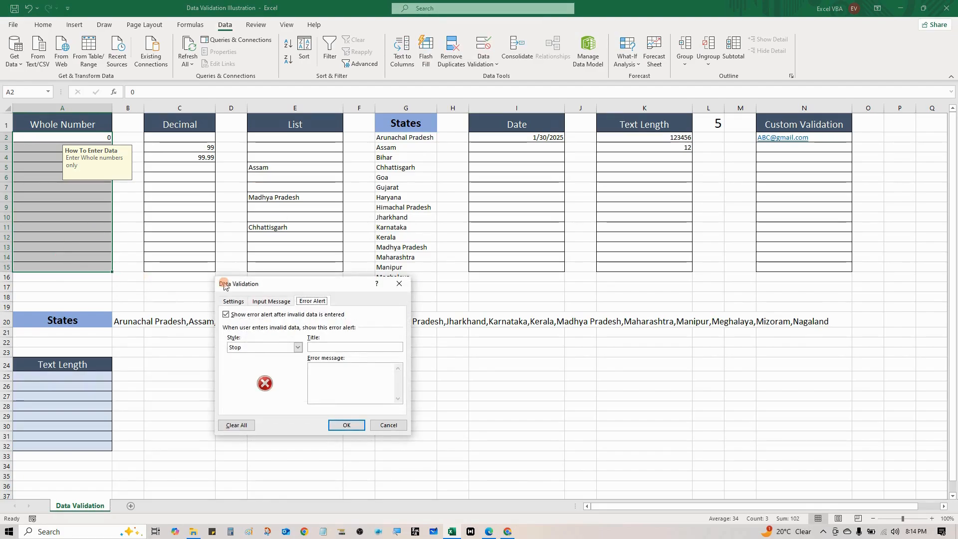
{"action": "left_click_drag", "start_coordinate": [233, 283], "coordinate": [245, 248]}
{"action": "left_click", "coordinate": [238, 268]}
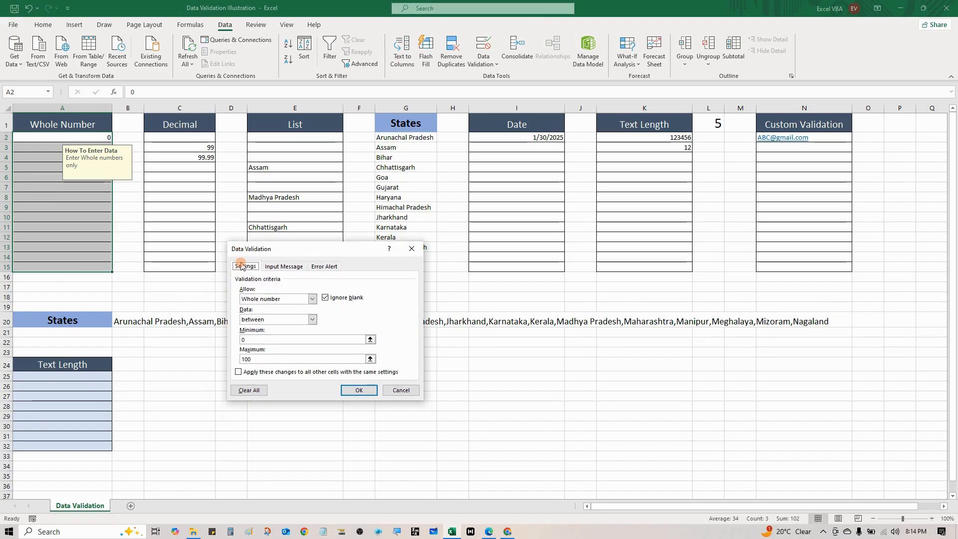
{"action": "left_click", "coordinate": [329, 270]}
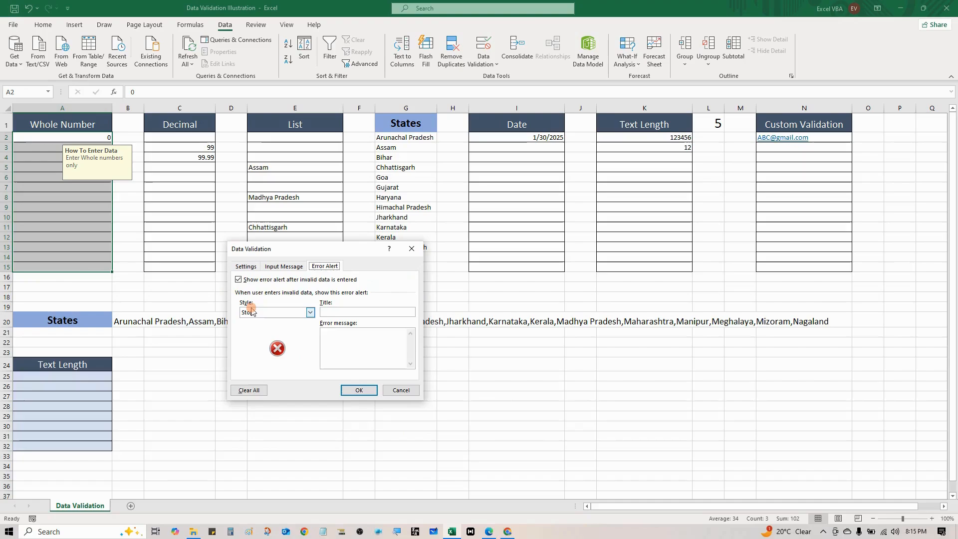
{"action": "left_click", "coordinate": [267, 313]}
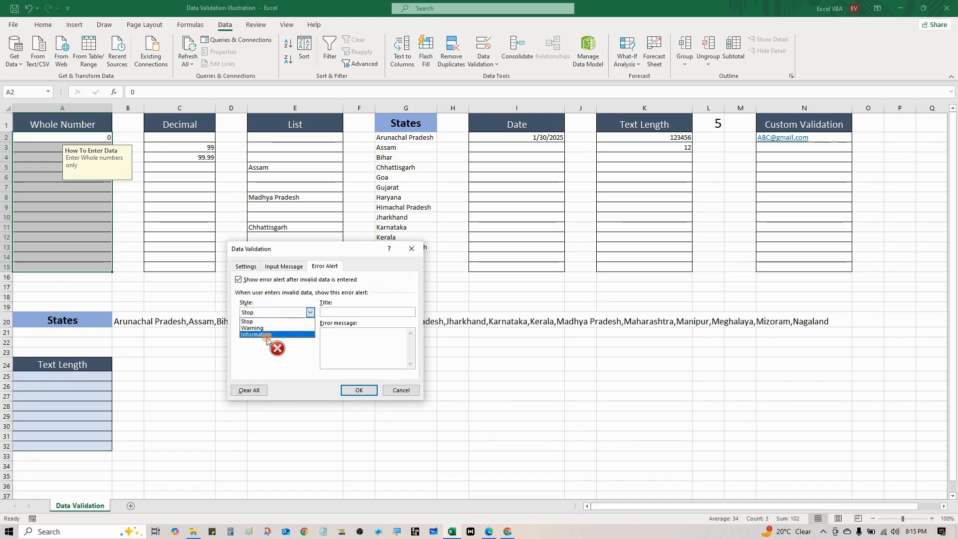
{"action": "left_click", "coordinate": [263, 321]}
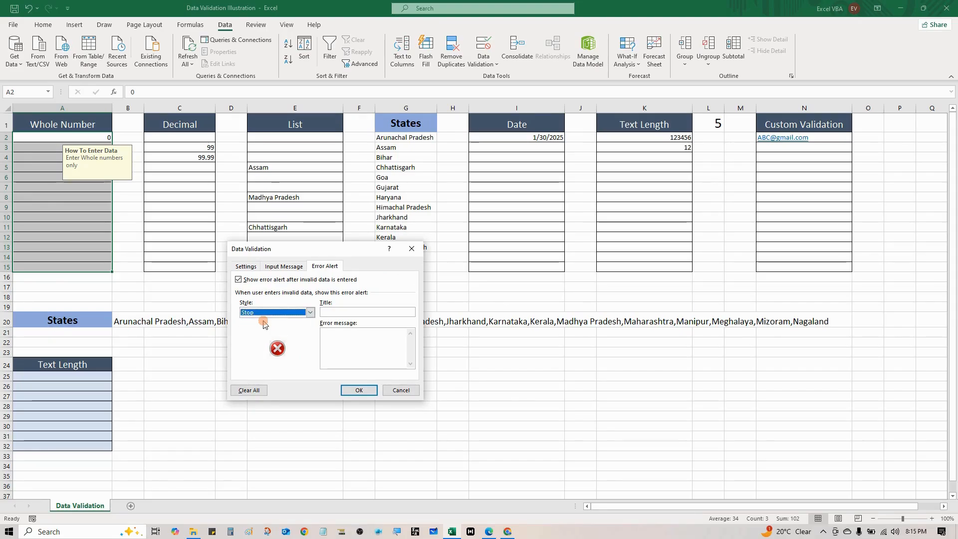
{"action": "left_click", "coordinate": [336, 312]}
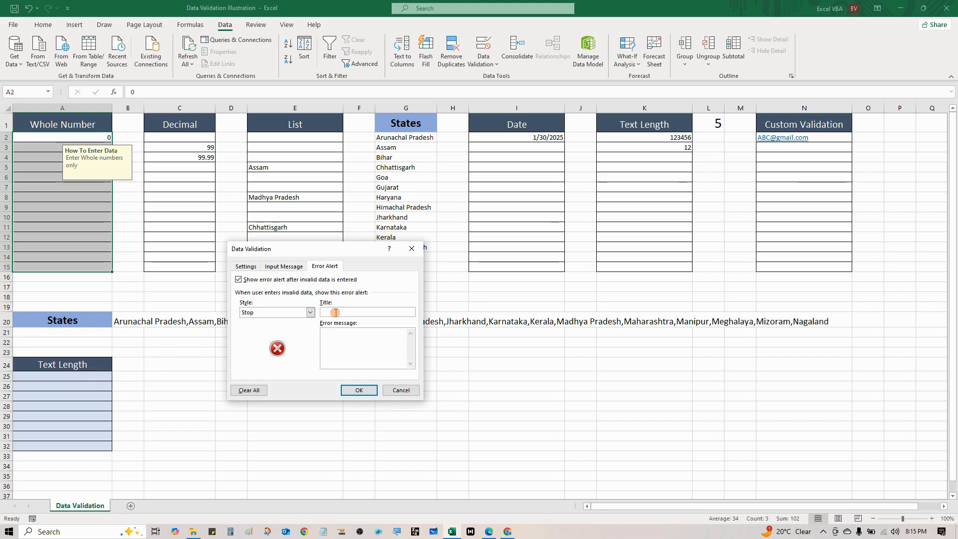
{"action": "type", "text": "Error Manager"}
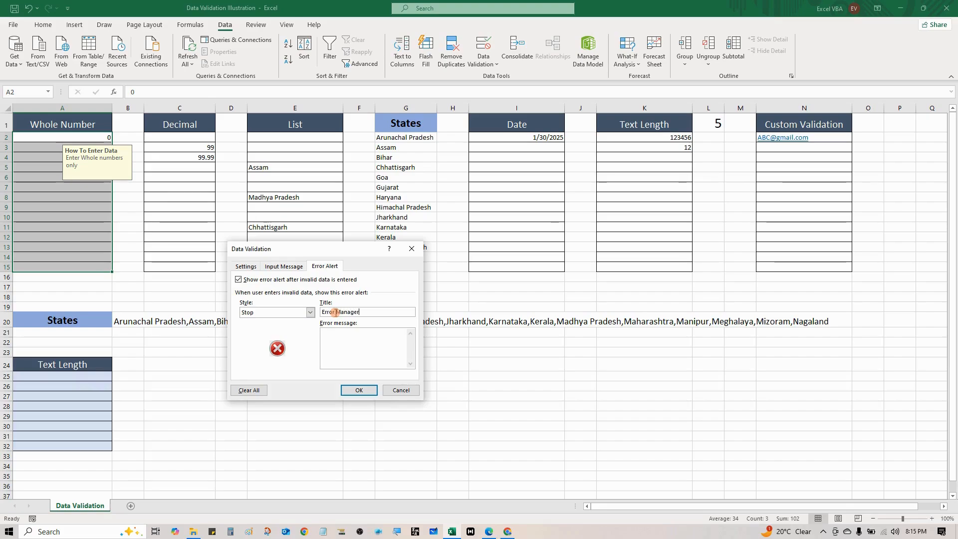
Set the alert's error message to "You have not entered a whloe number./" and apply the validation.
{"action": "left_click", "coordinate": [357, 339]}
{"action": "type", "text": "You have "}
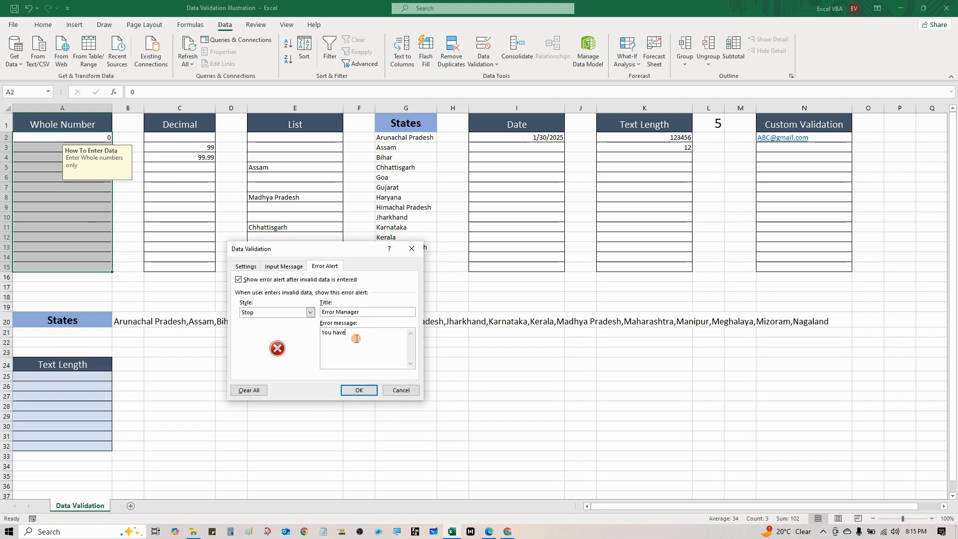
{"action": "type", "text": "not ent"}
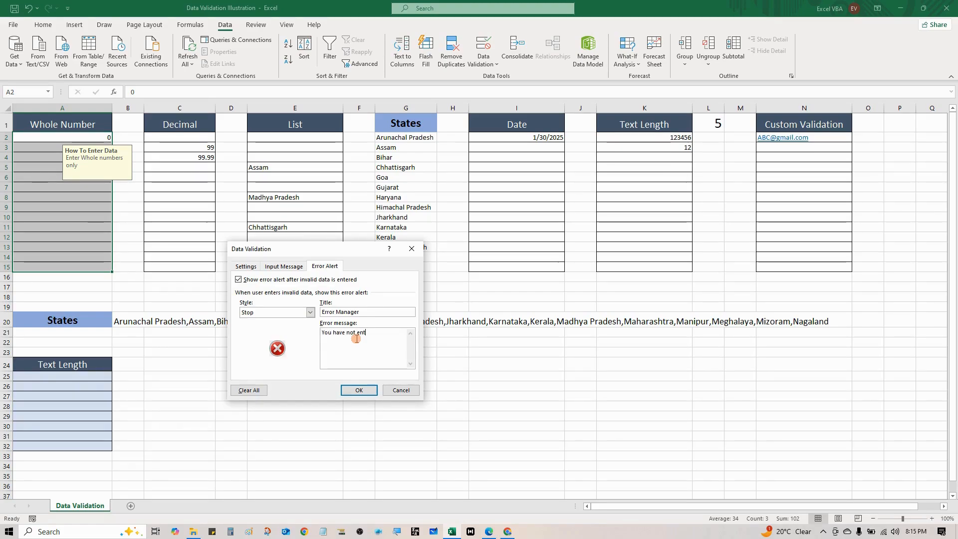
{"action": "type", "text": "ered a wh"}
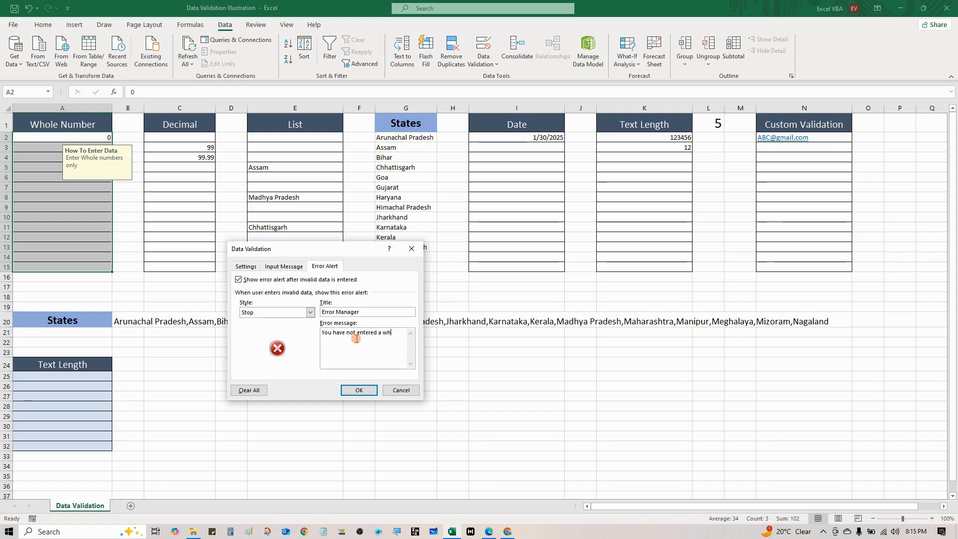
{"action": "type", "text": "loe number./"}
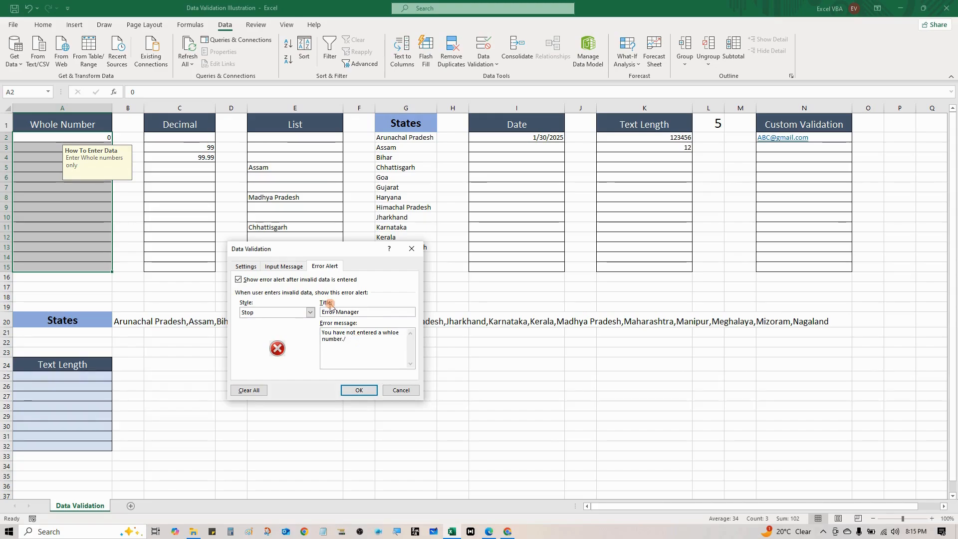
{"action": "left_click", "coordinate": [350, 395]}
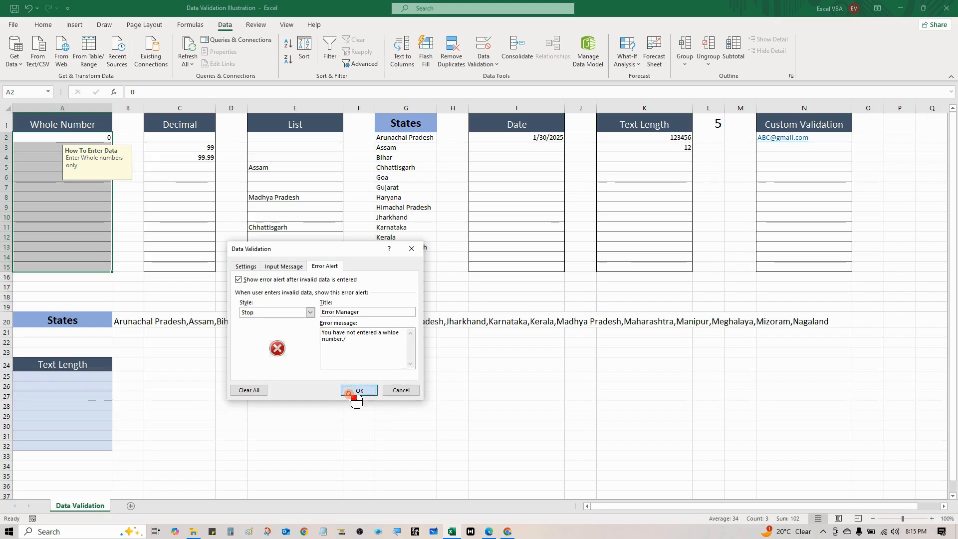
{"action": "left_click", "coordinate": [119, 242]}
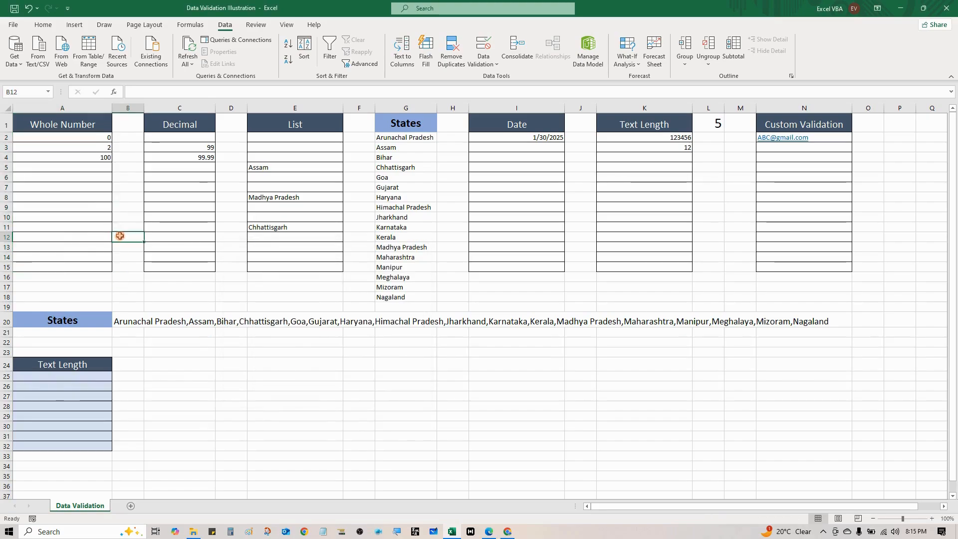
Test the Whole Number validation in cell A8 by entering 10000, and retry with 90.
{"action": "left_click", "coordinate": [91, 202]}
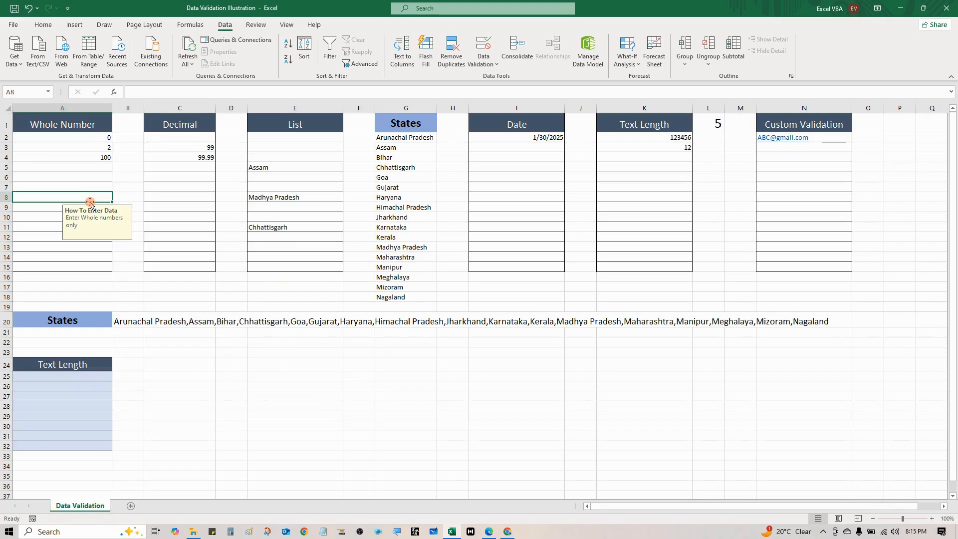
{"action": "type", "text": "10000"}
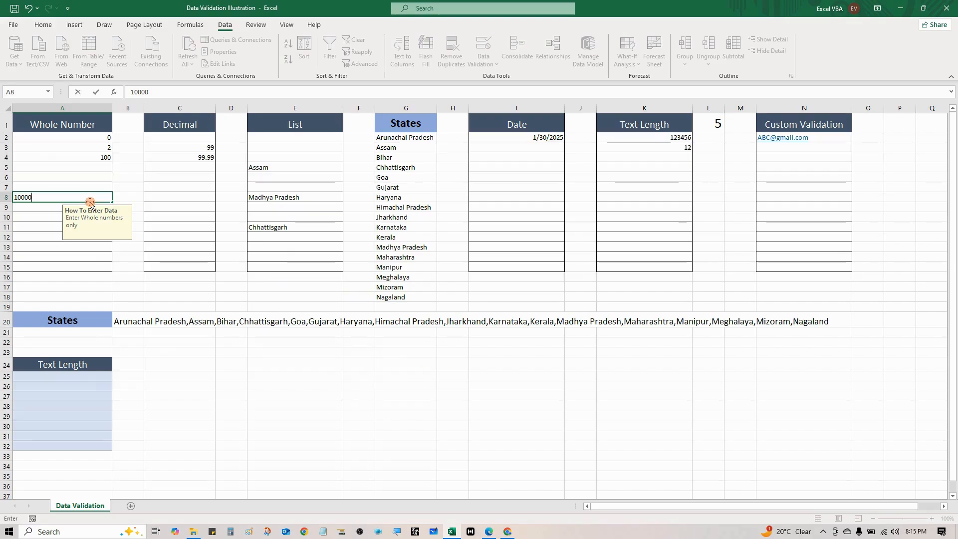
{"action": "key", "text": "Return"}
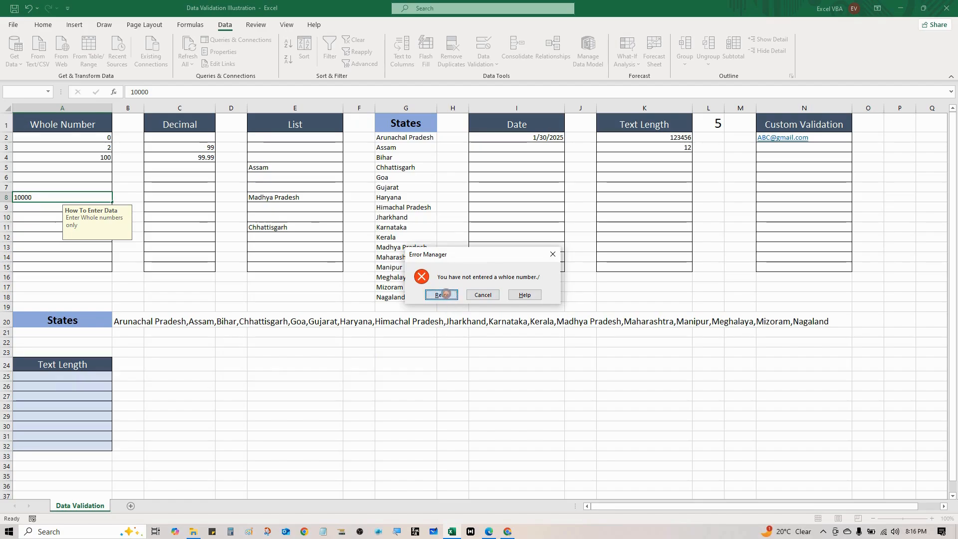
{"action": "left_click", "coordinate": [443, 297]}
{"action": "type", "text": "90"}
{"action": "key", "text": "Return"}
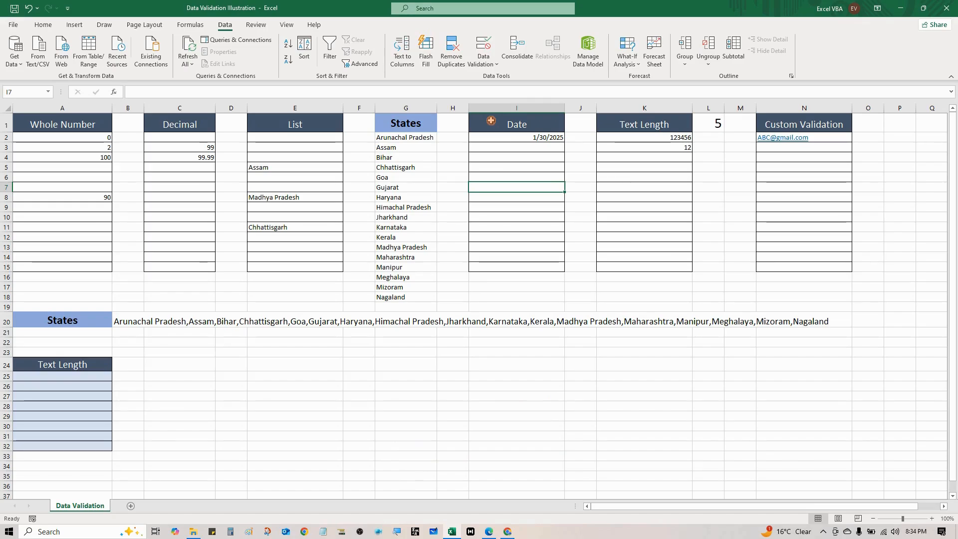
Keep the Warning style on the error alert of Date cells I2:I15 and correct its message to "invalid data . please enter a date".
{"action": "left_click_drag", "start_coordinate": [517, 138], "coordinate": [514, 268]}
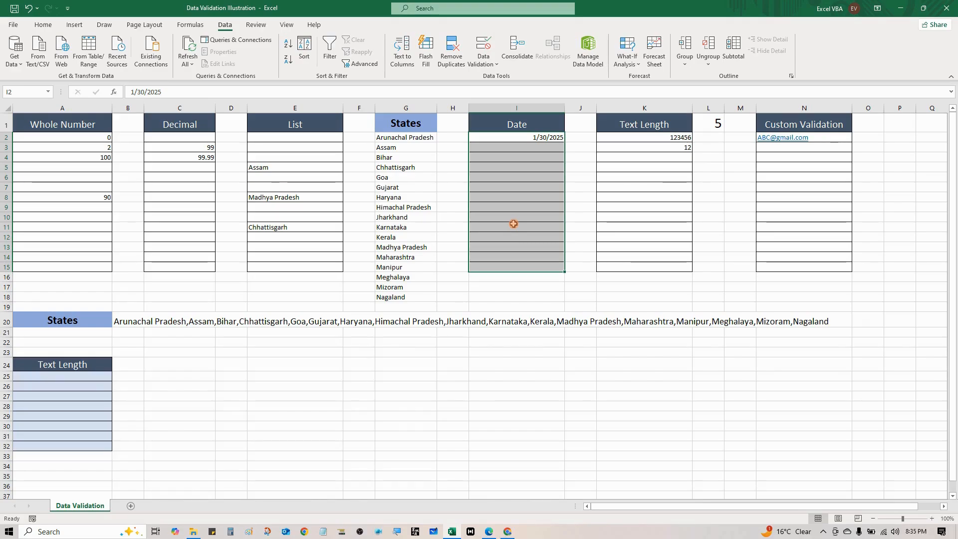
{"action": "key", "text": "alt+a+v+v"}
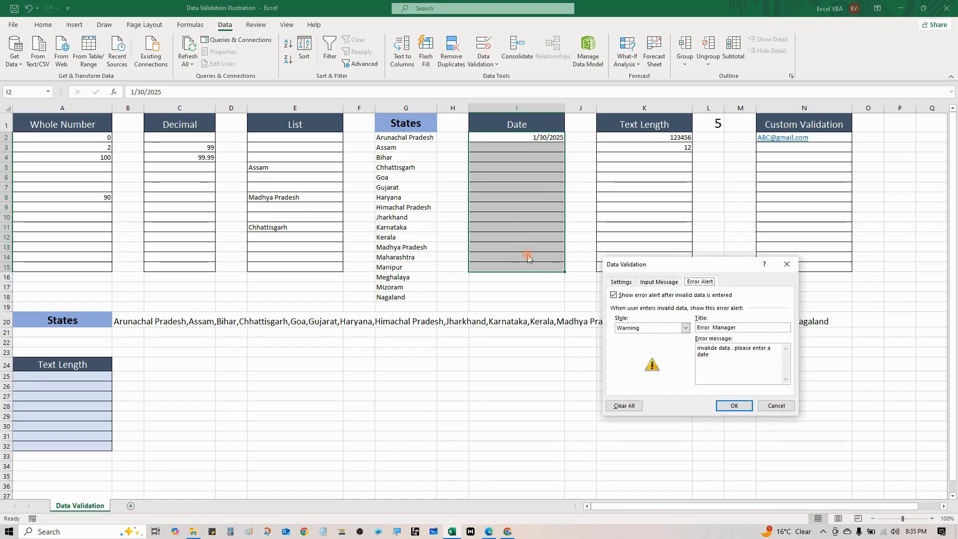
{"action": "left_click", "coordinate": [644, 329]}
{"action": "left_click", "coordinate": [642, 344]}
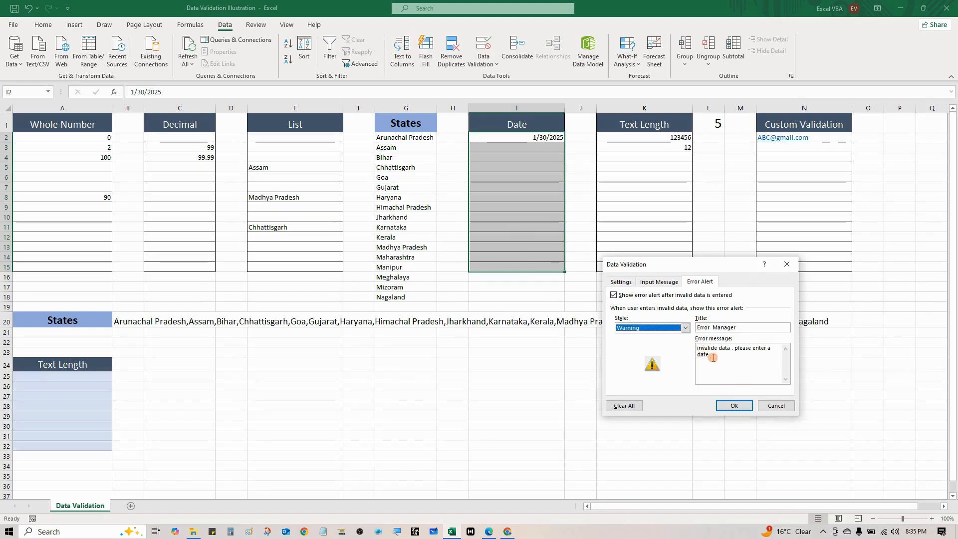
{"action": "left_click", "coordinate": [700, 327]}
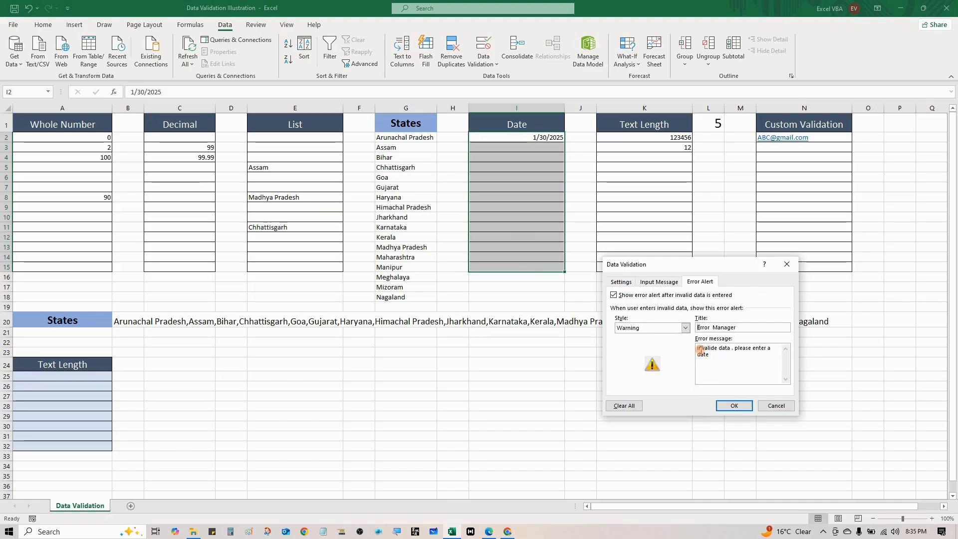
{"action": "left_click", "coordinate": [720, 348]}
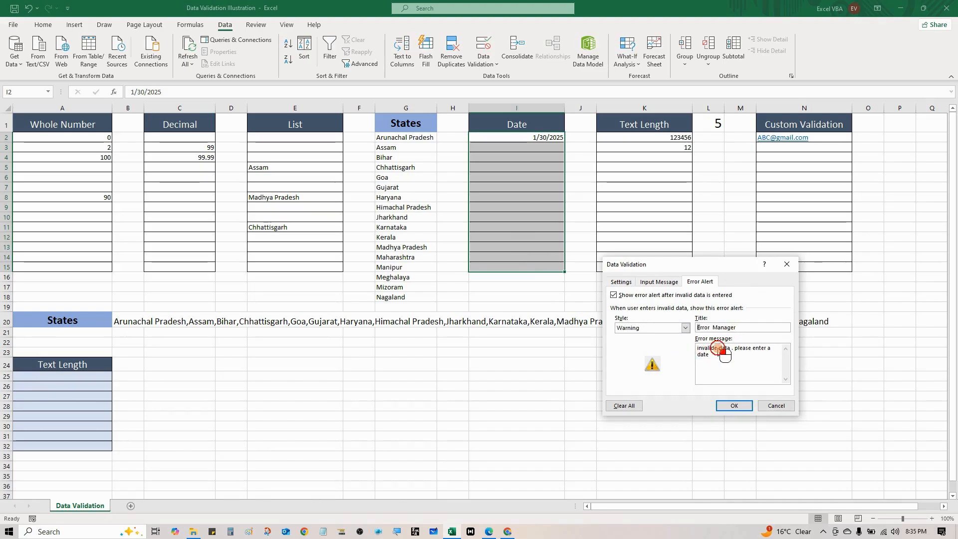
{"action": "key", "text": "BackSpace"}
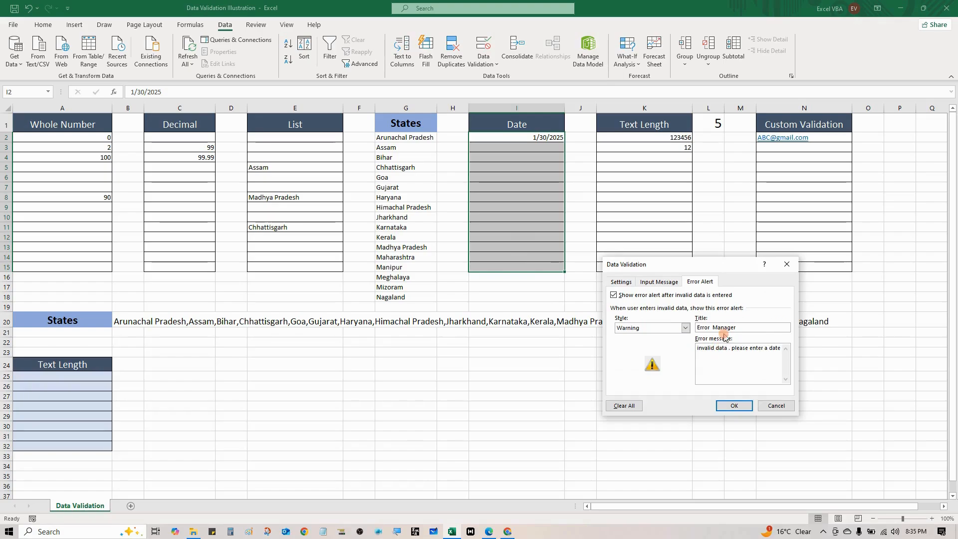
{"action": "left_click", "coordinate": [736, 407]}
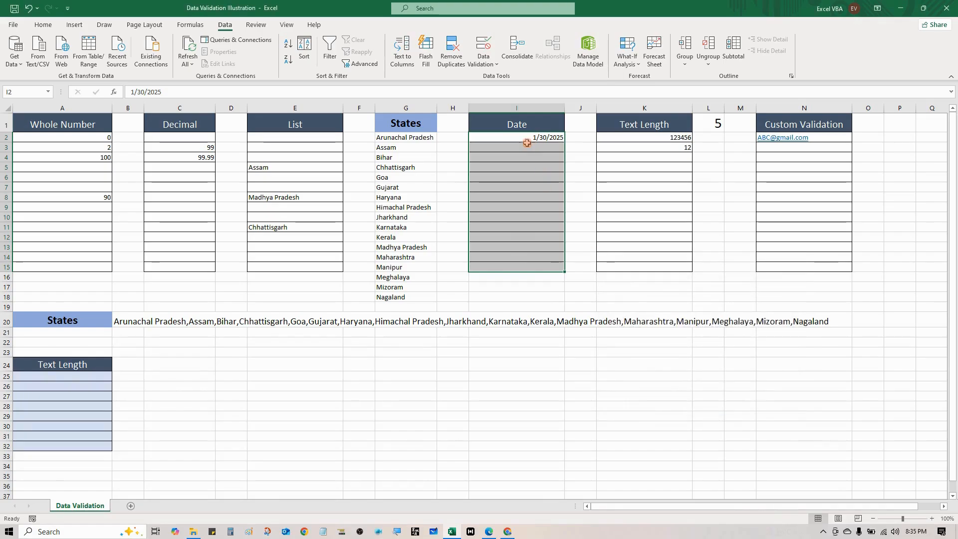
Test the Date validation by entering "asdssdas" in cell I7 and choose to continue with that entry.
{"action": "left_click", "coordinate": [506, 185]}
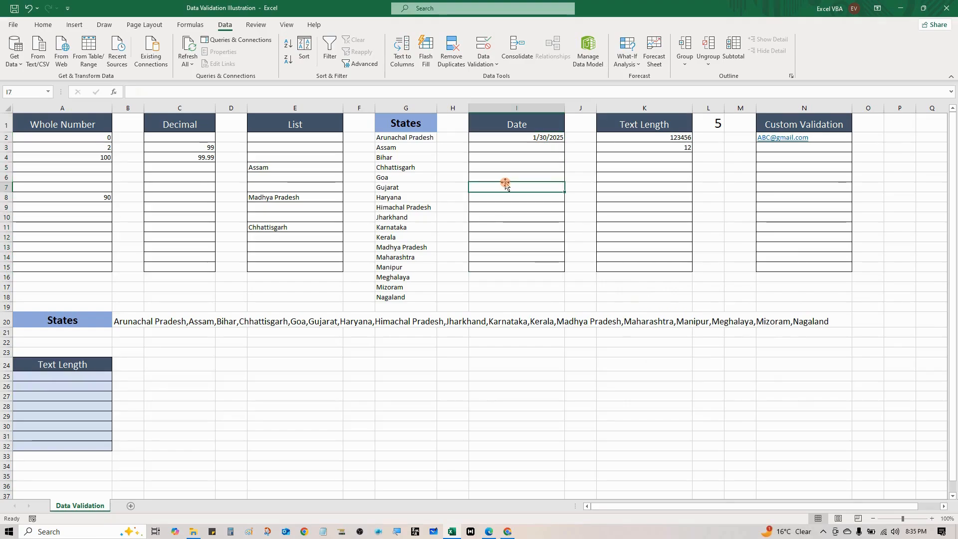
{"action": "type", "text": "asdssdas"}
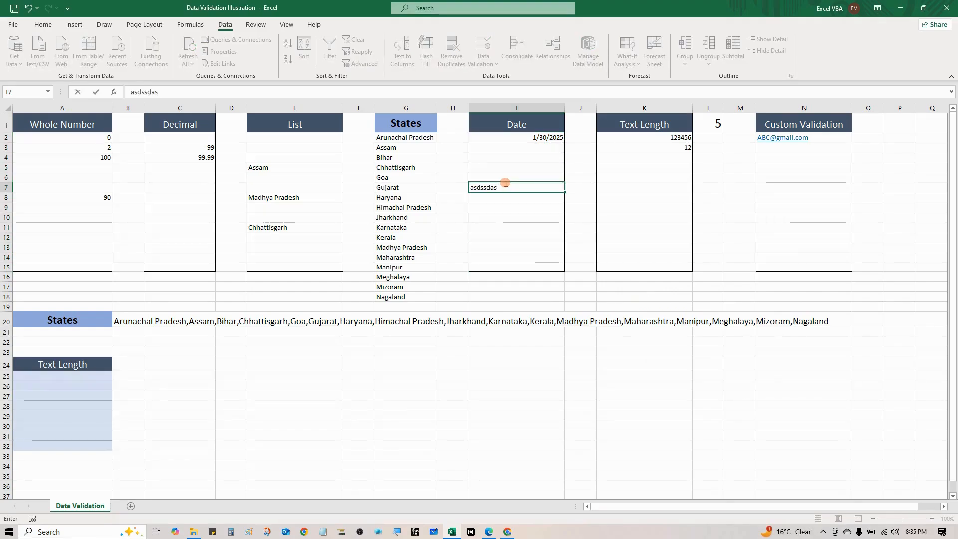
{"action": "key", "text": "Return"}
{"action": "left_click_drag", "start_coordinate": [468, 255], "coordinate": [667, 189]}
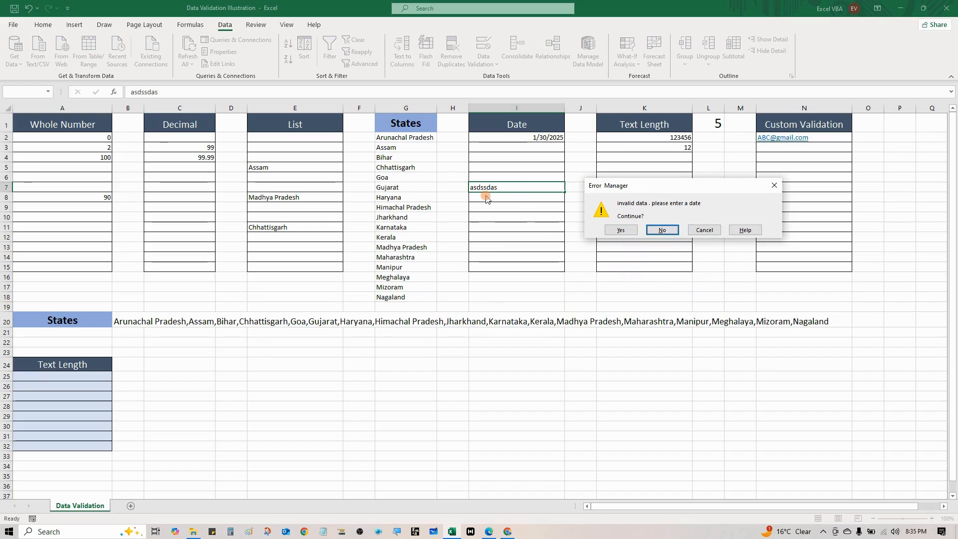
{"action": "left_click", "coordinate": [621, 230]}
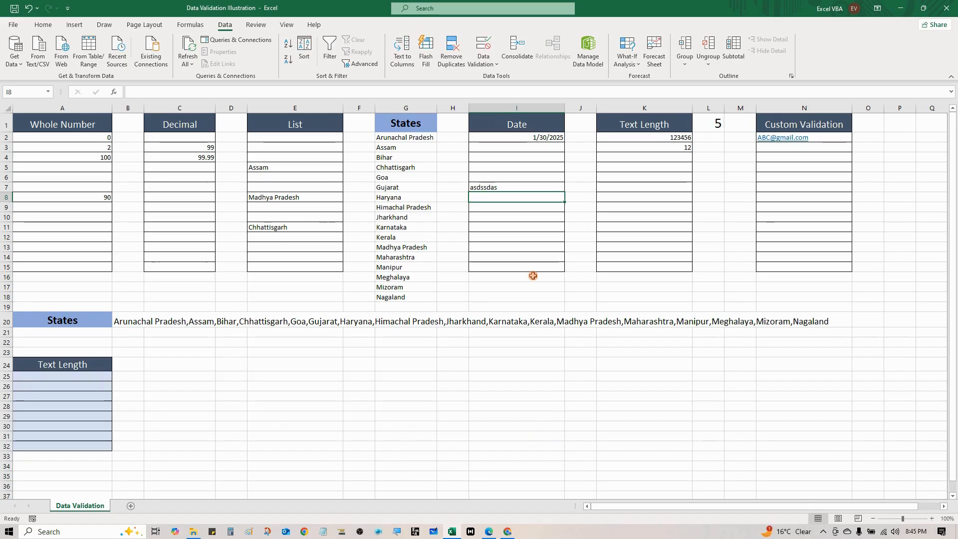
Set the error alert style to Information in the data validation of the Custom Validation cells N2:N15.
{"action": "left_click_drag", "start_coordinate": [824, 135], "coordinate": [827, 267]}
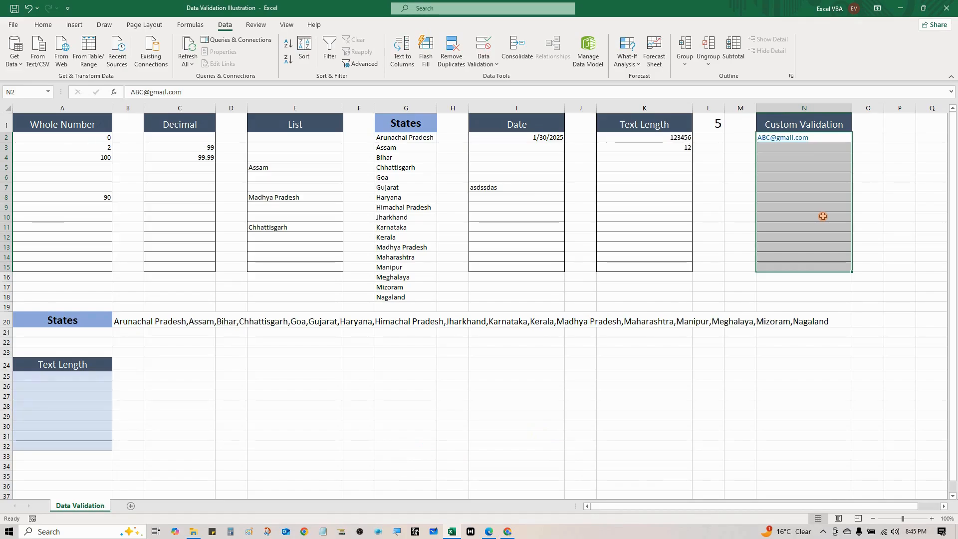
{"action": "key", "text": "alt+a"}
{"action": "key", "text": "v"}
{"action": "key", "text": "v"}
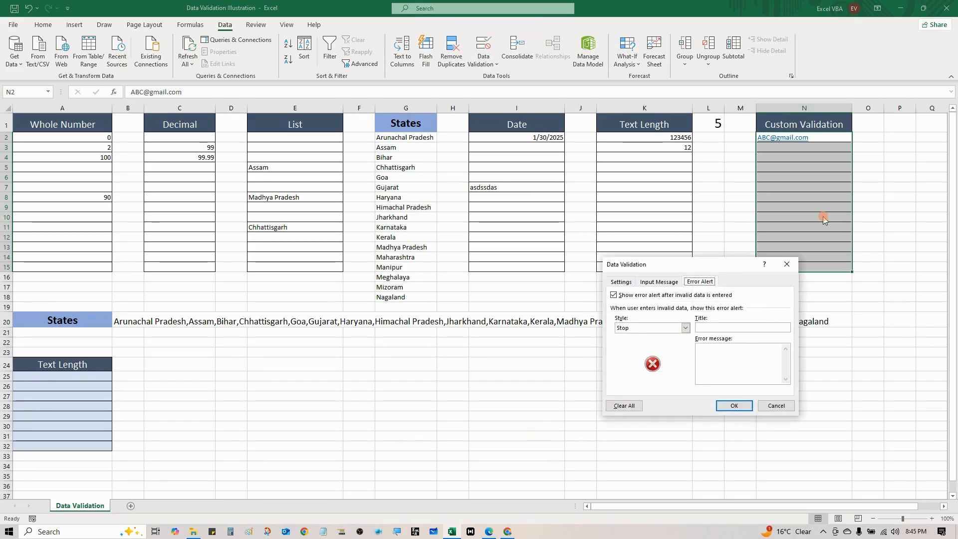
{"action": "left_click", "coordinate": [661, 329]}
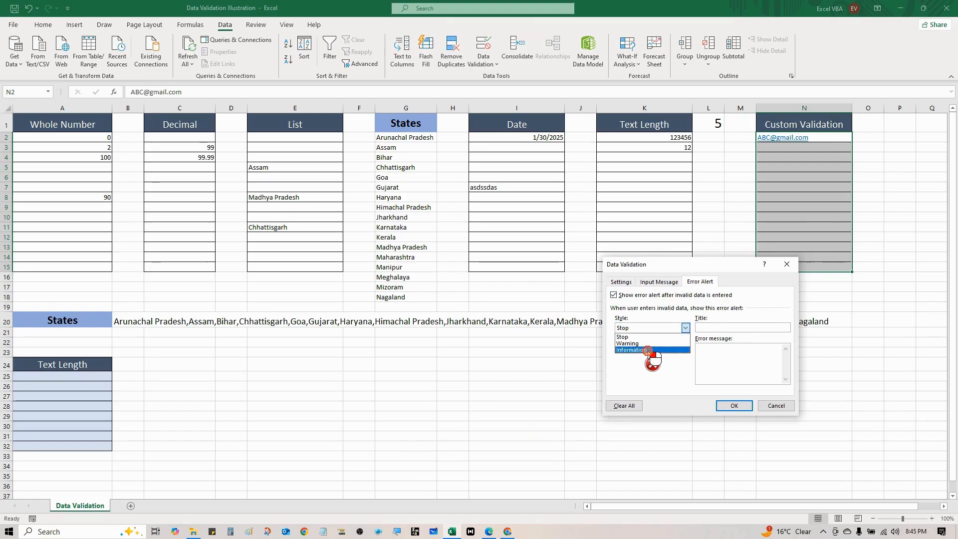
{"action": "left_click", "coordinate": [648, 350]}
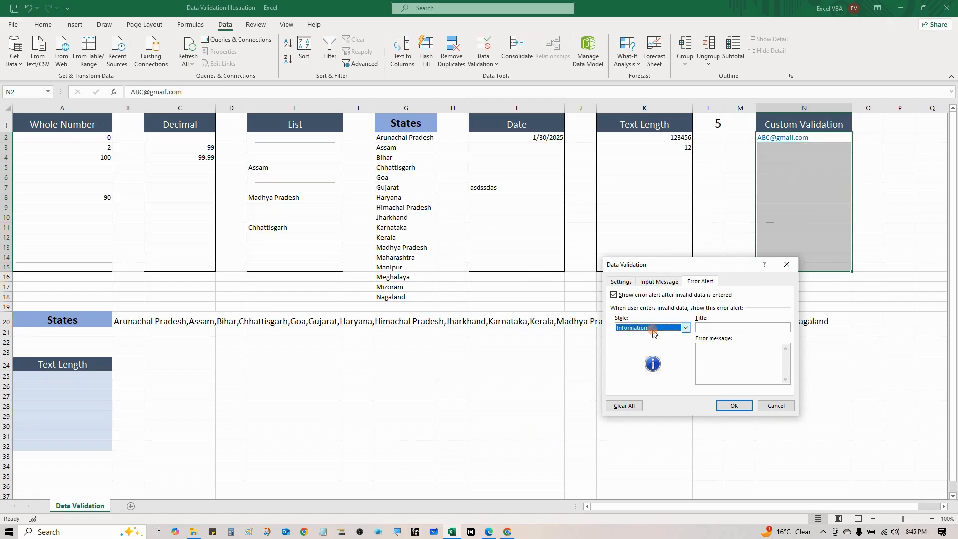
Title the alert "Error Manager", set its error message to "Invalid Entry" and apply the validation.
{"action": "left_click", "coordinate": [704, 327]}
{"action": "type", "text": "Error Manager"}
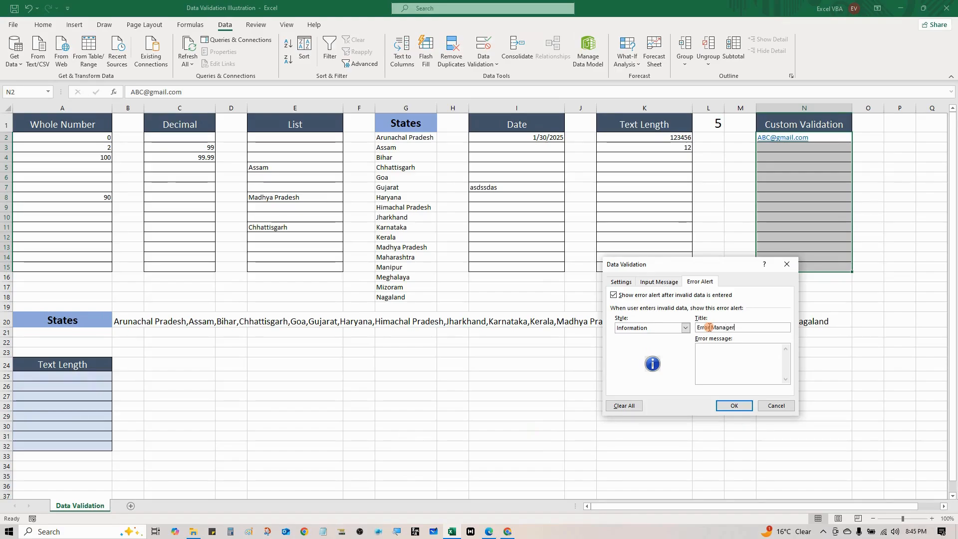
{"action": "left_click", "coordinate": [710, 352]}
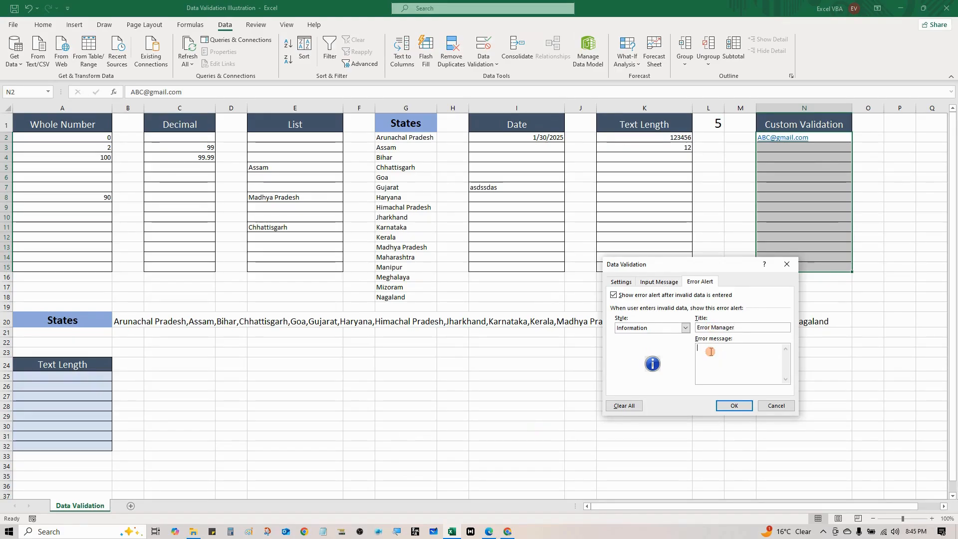
{"action": "type", "text": "Invalid Entry"}
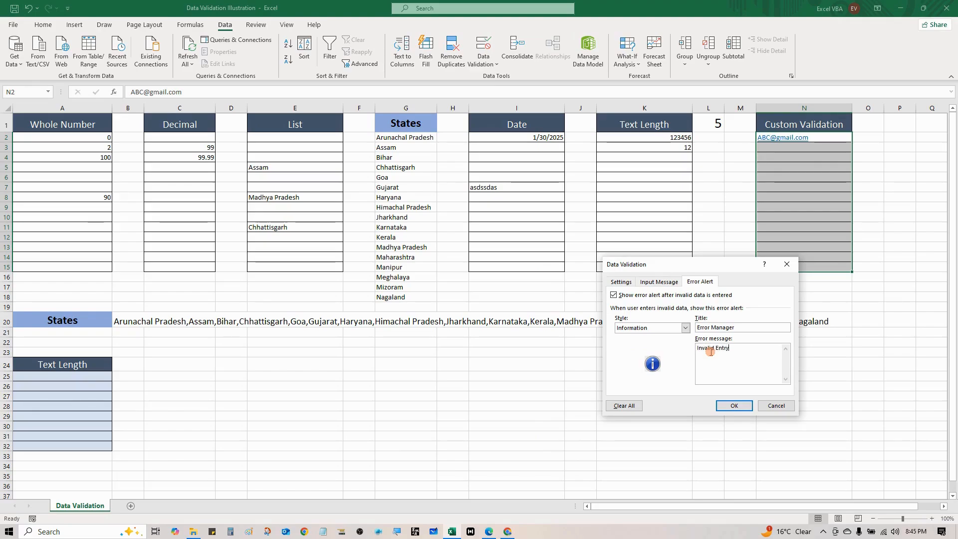
{"action": "left_click", "coordinate": [734, 406]}
Test the Custom Validation by entering "ABC" in cell N4 and accept the entry despite the information alert.
{"action": "left_click", "coordinate": [802, 159]}
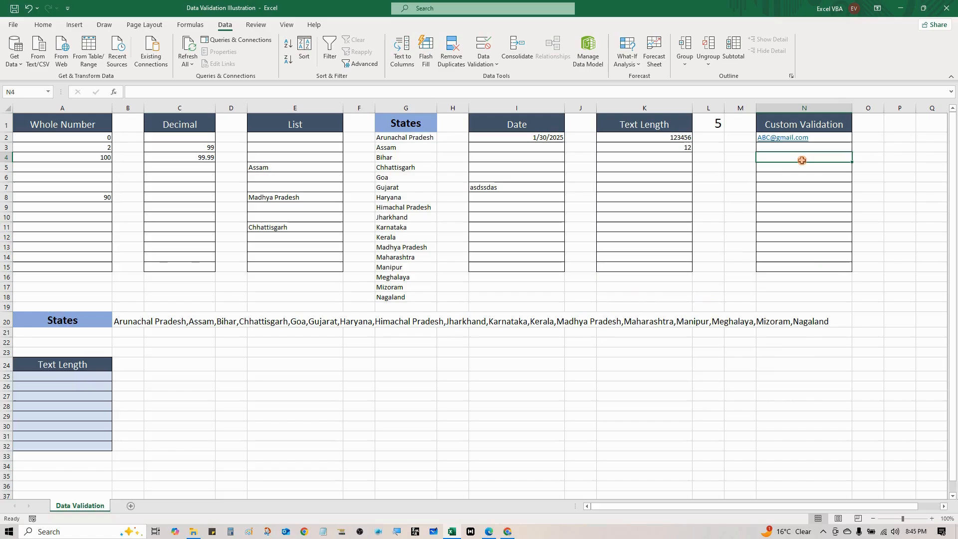
{"action": "type", "text": "Abc"}
{"action": "key", "text": "BackSpace"}
{"action": "key", "text": "BackSpace"}
{"action": "key", "text": "BackSpace"}
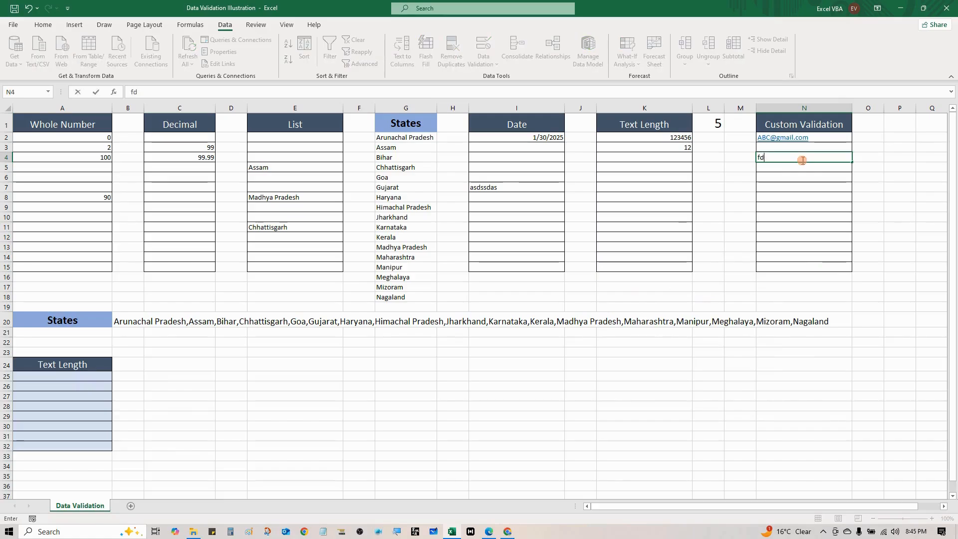
{"action": "type", "text": "ABC"}
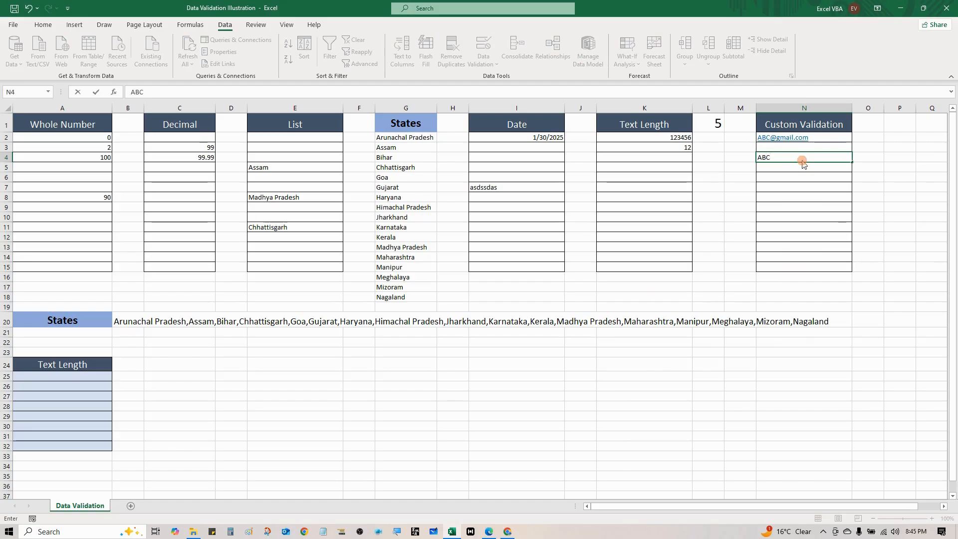
{"action": "key", "text": "Return"}
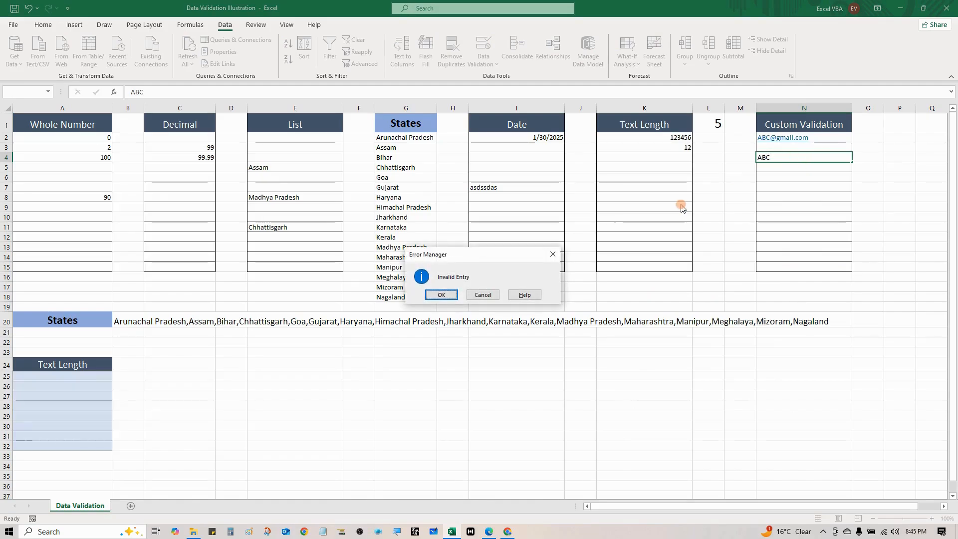
{"action": "left_click_drag", "start_coordinate": [489, 261], "coordinate": [528, 206]}
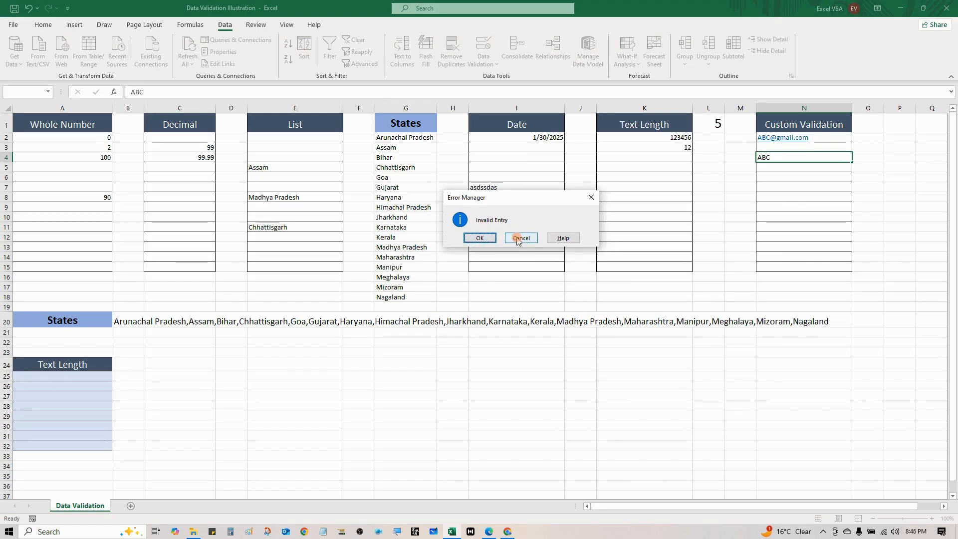
{"action": "left_click", "coordinate": [480, 238]}
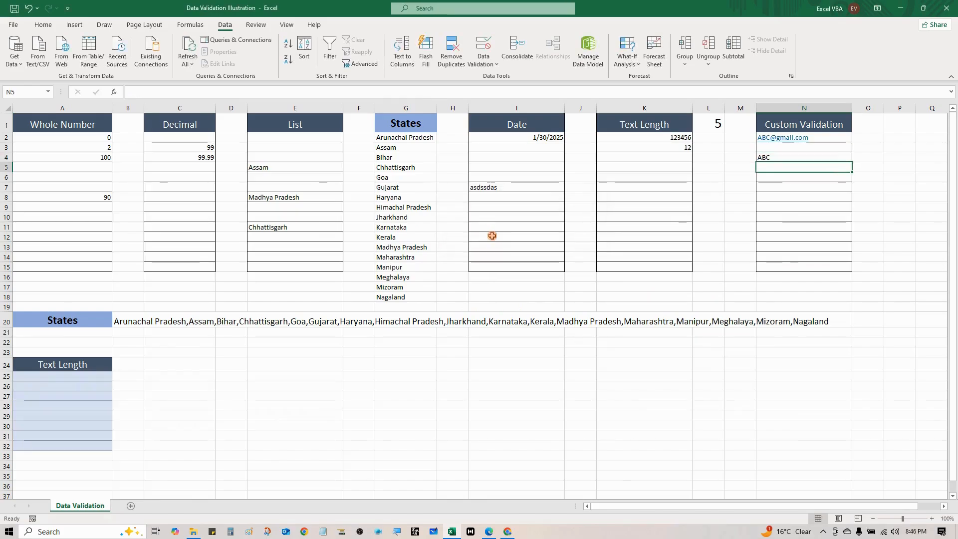